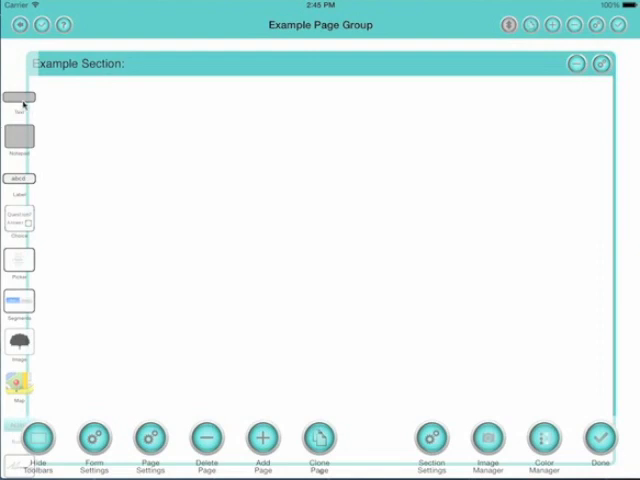
Add two stacked 'Label:' text field rows to the Example Section.
drag(19, 104, 115, 108)
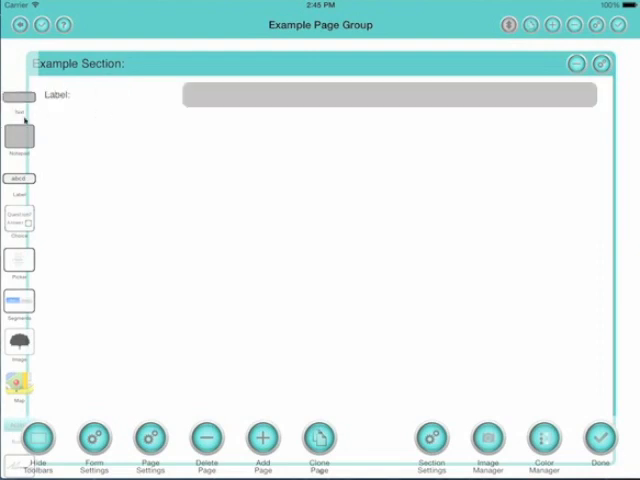
mouse_move(15, 99)
mouse_down()
mouse_move(158, 133)
mouse_move(431, 160)
mouse_move(463, 147)
mouse_up()
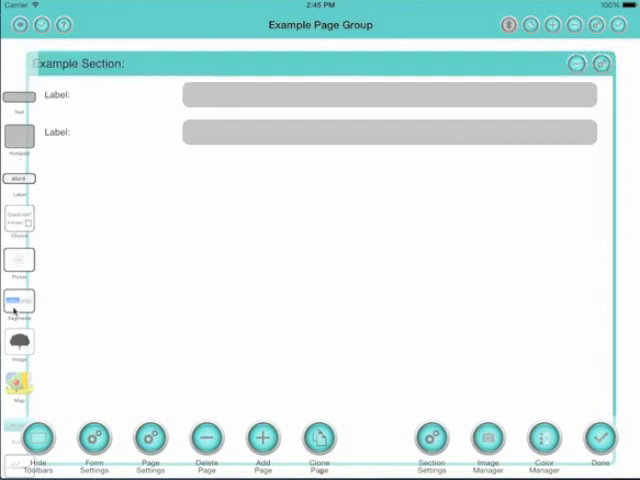
Add two 'Not Selected' picker fields beneath the text fields in the Example Section.
drag(14, 264, 166, 227)
mouse_move(19, 264)
mouse_down()
mouse_move(81, 217)
mouse_move(90, 183)
mouse_move(87, 238)
mouse_up()
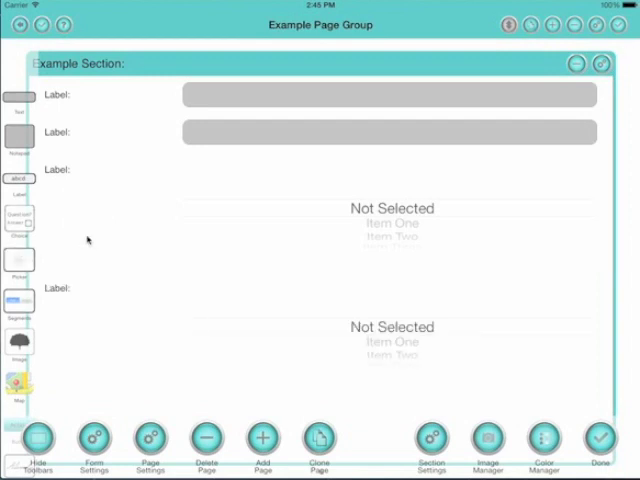
Add two segmented choice fields above the pickers, then set the section's Columns to 2.
mouse_move(19, 306)
mouse_down()
mouse_move(123, 233)
mouse_move(128, 220)
mouse_up()
drag(19, 300, 133, 241)
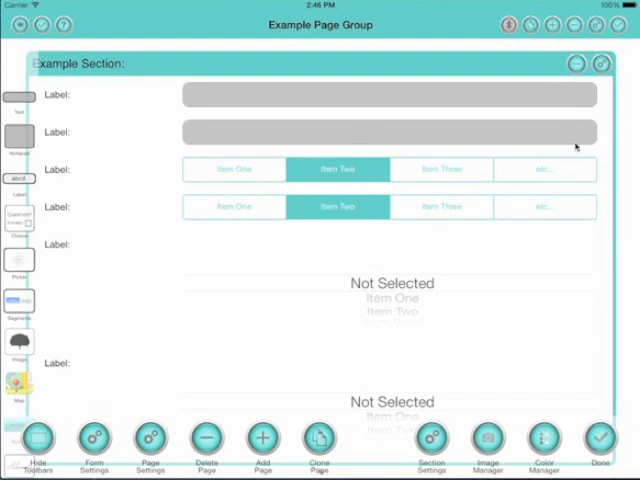
click(603, 64)
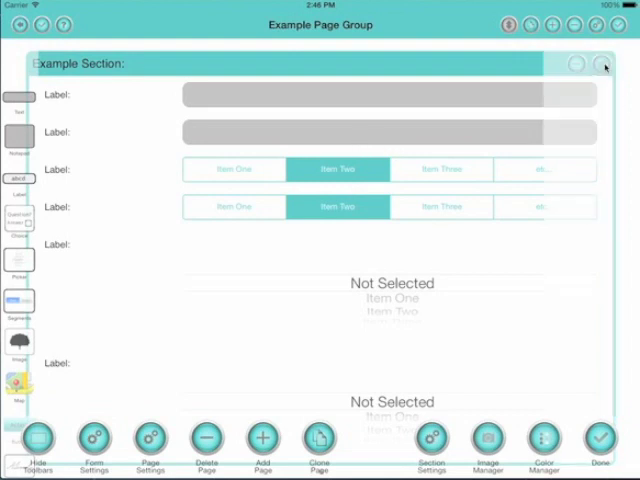
click(463, 115)
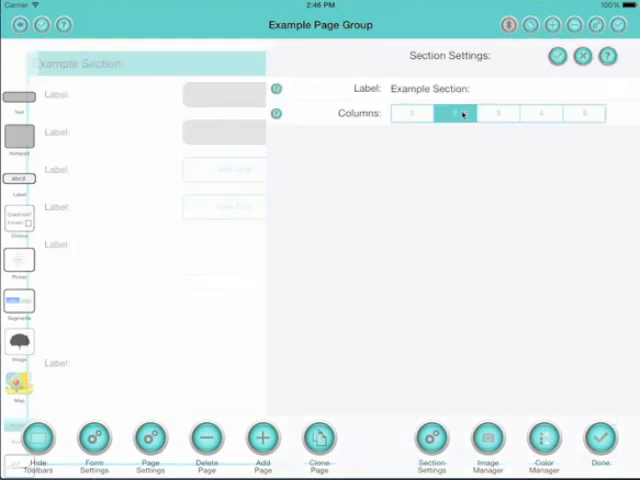
click(558, 57)
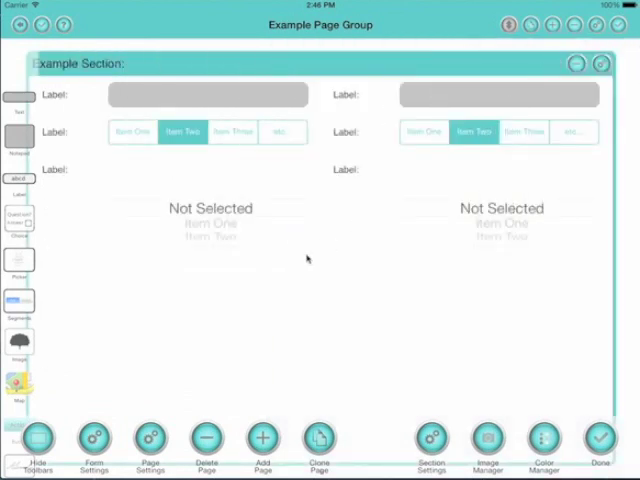